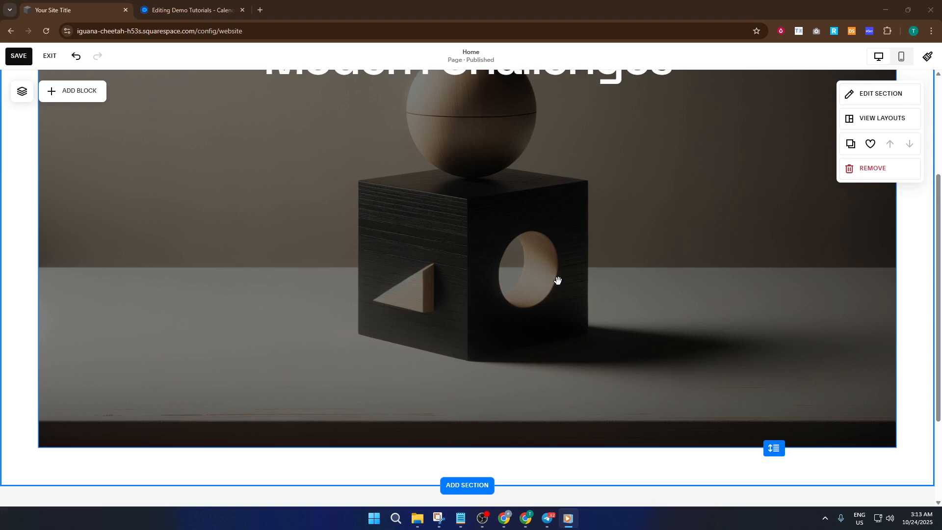
Add a blank section below the hero image section on the Home page
scroll(559, 279, up, 3)
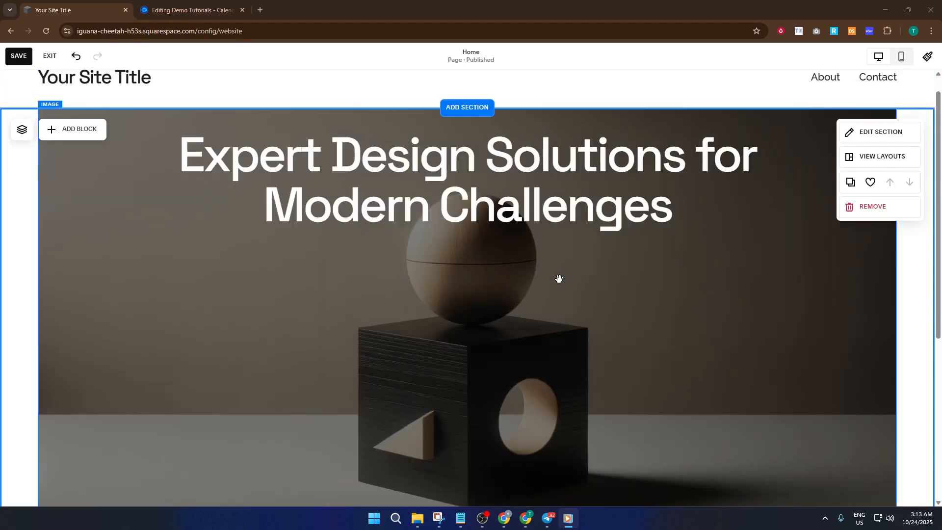
scroll(562, 275, down, 4)
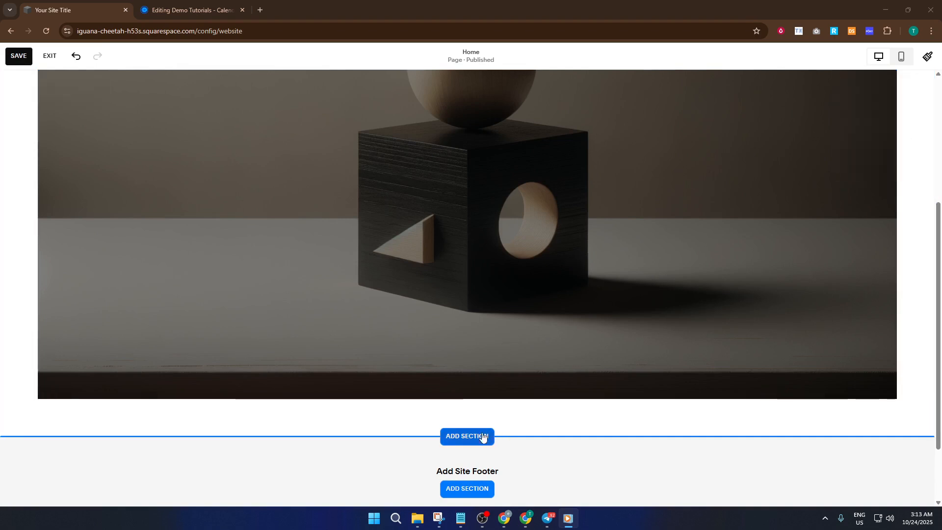
scroll(496, 415, up, 4)
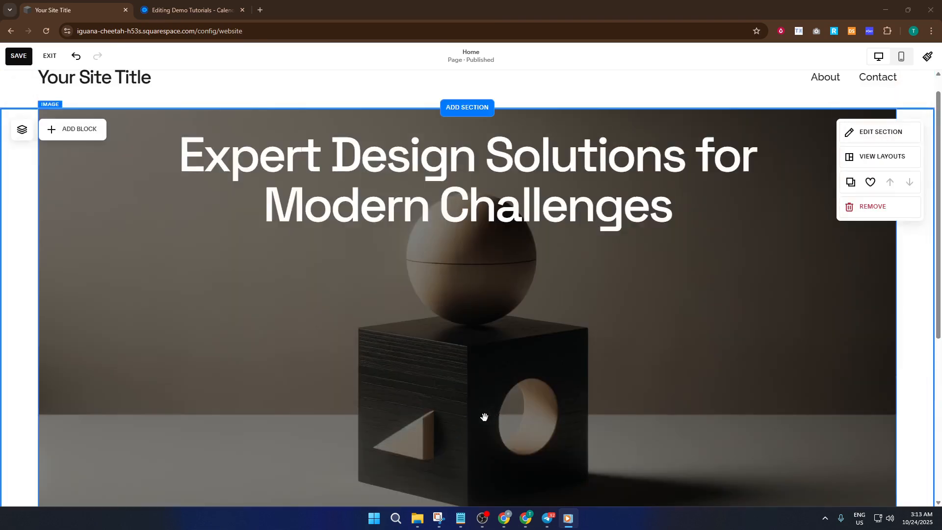
scroll(296, 366, down, 4)
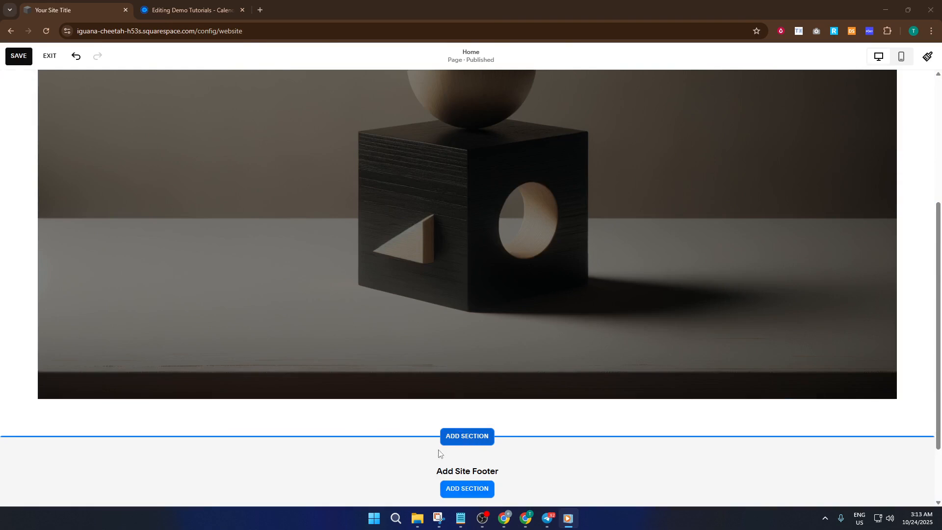
click(471, 438)
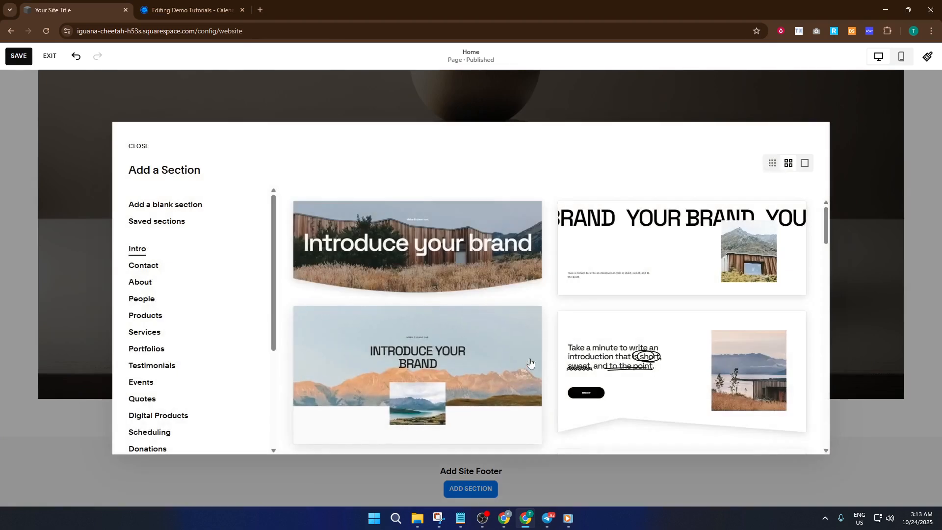
scroll(172, 269, down, 4)
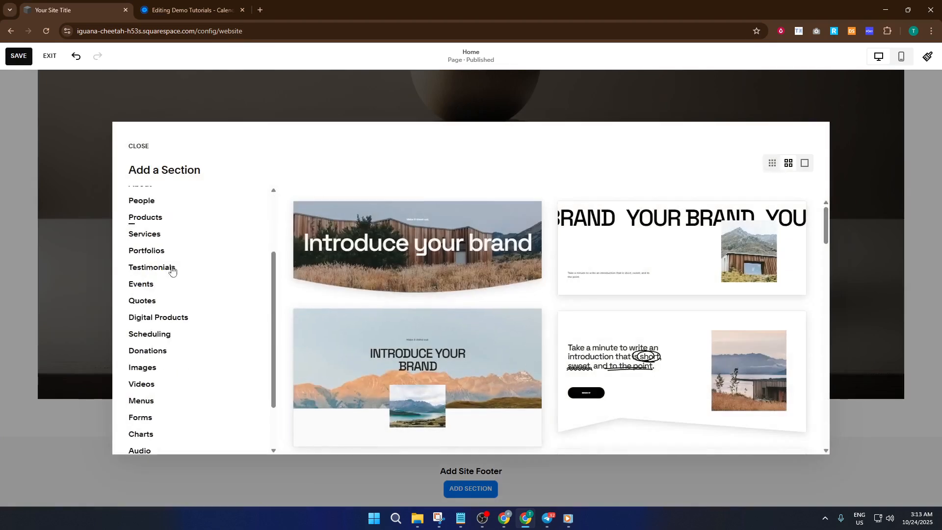
scroll(175, 270, up, 4)
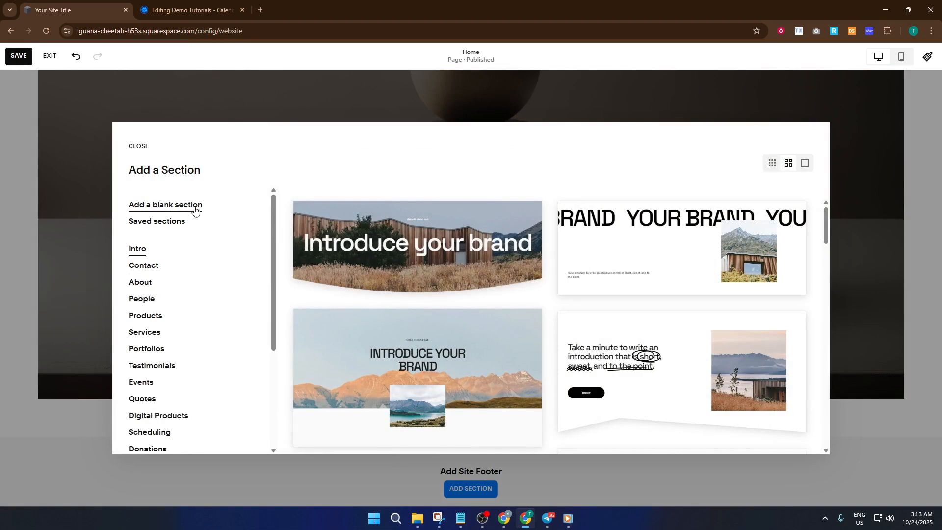
click(168, 208)
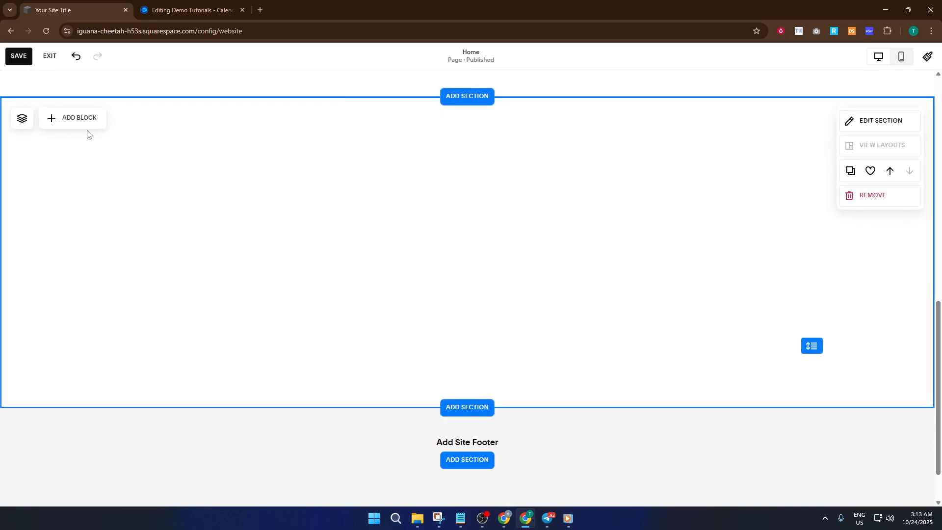
Add a Code block to the blank section and open its HTML content for editing
click(84, 124)
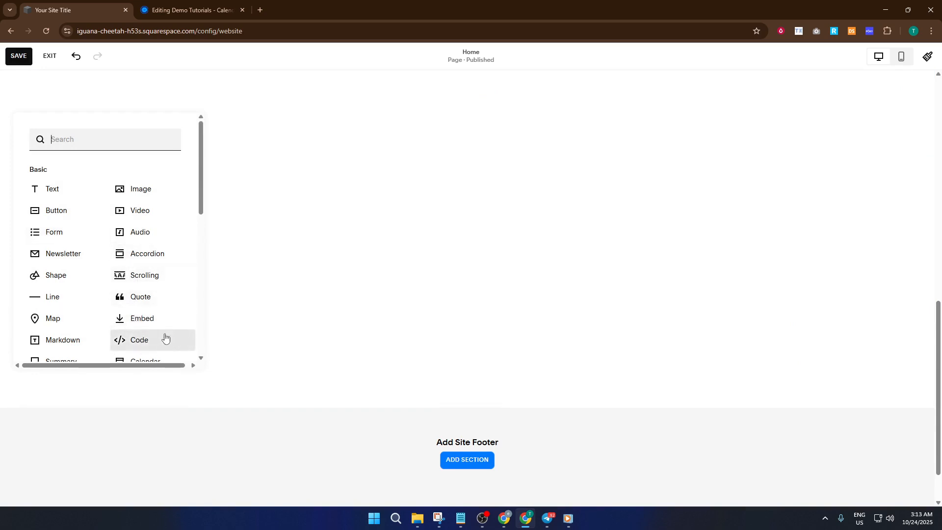
click(152, 341)
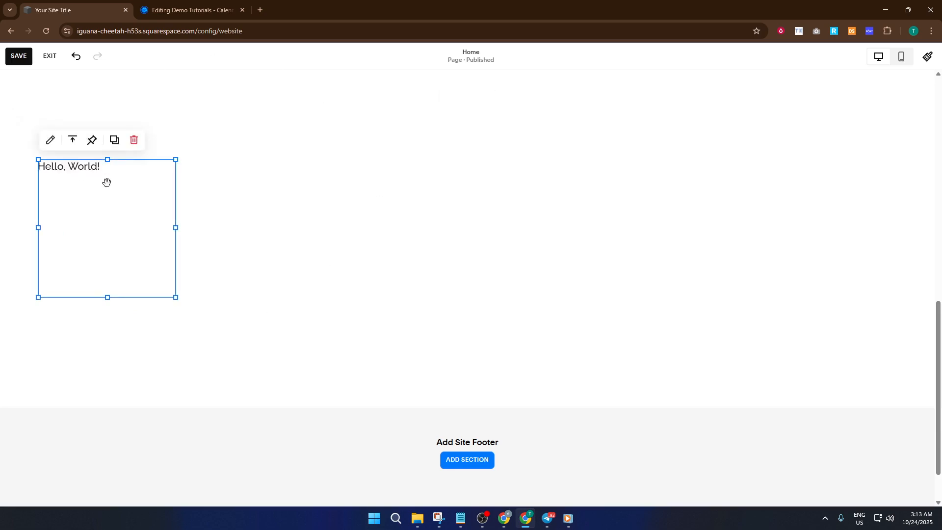
double_click(107, 182)
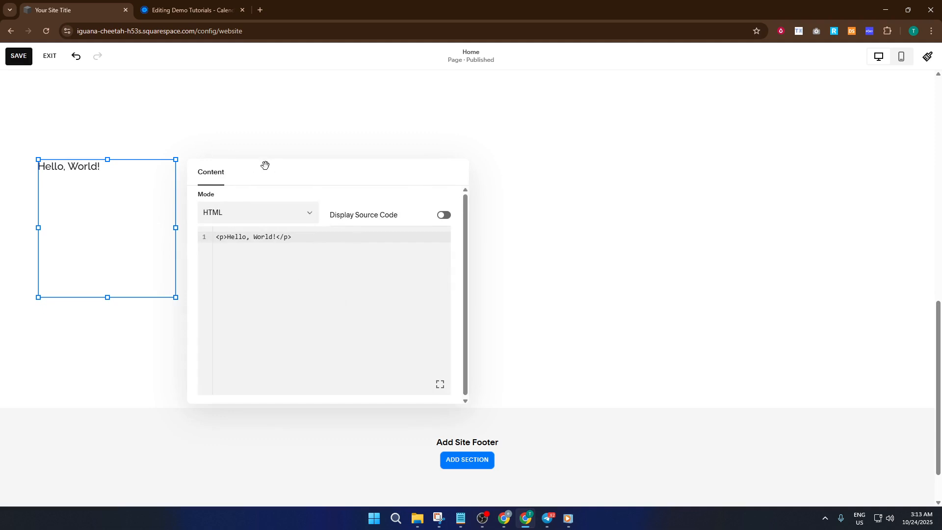
Switch to Calendly and copy the inline embed code for adding the Demo Tutorials event type to a website
click(182, 3)
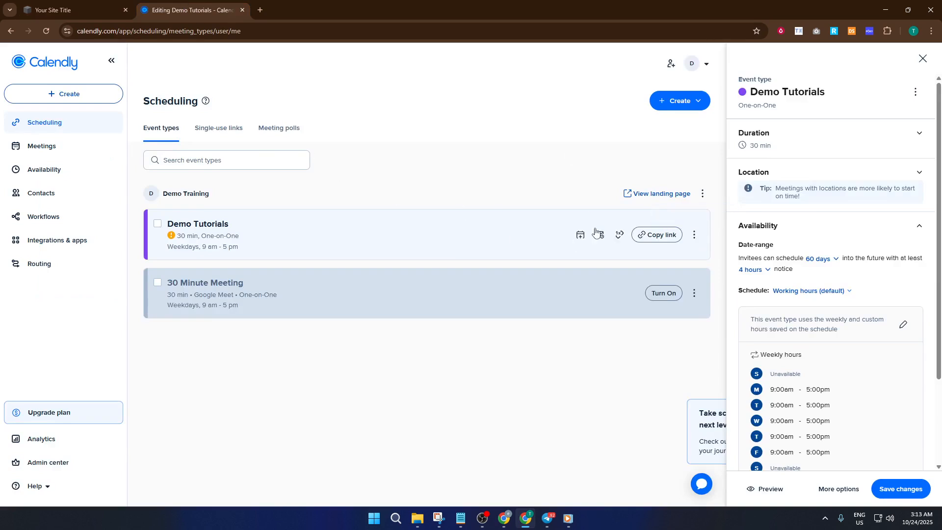
click(694, 237)
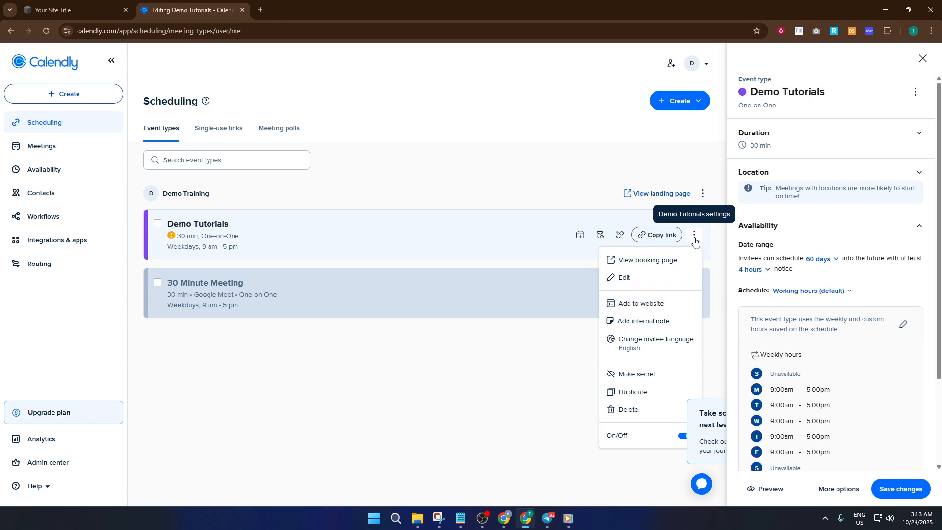
click(660, 311)
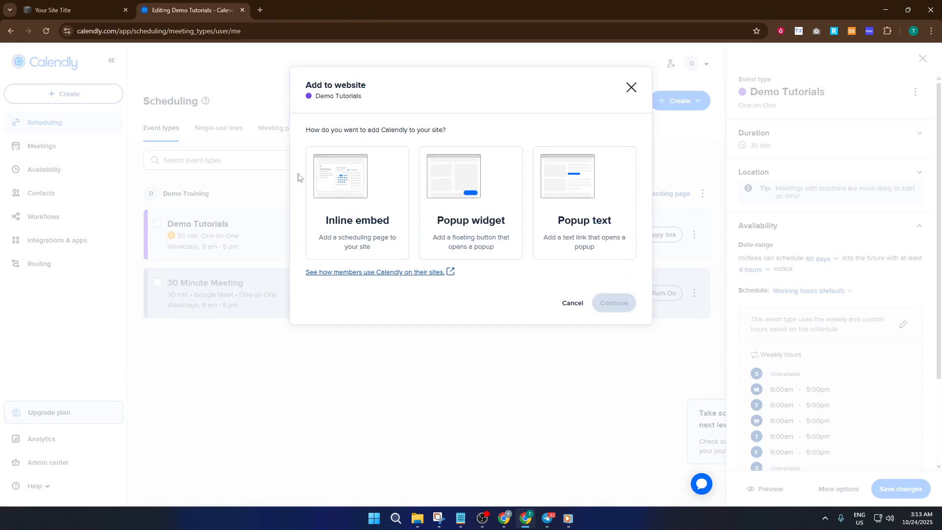
click(366, 230)
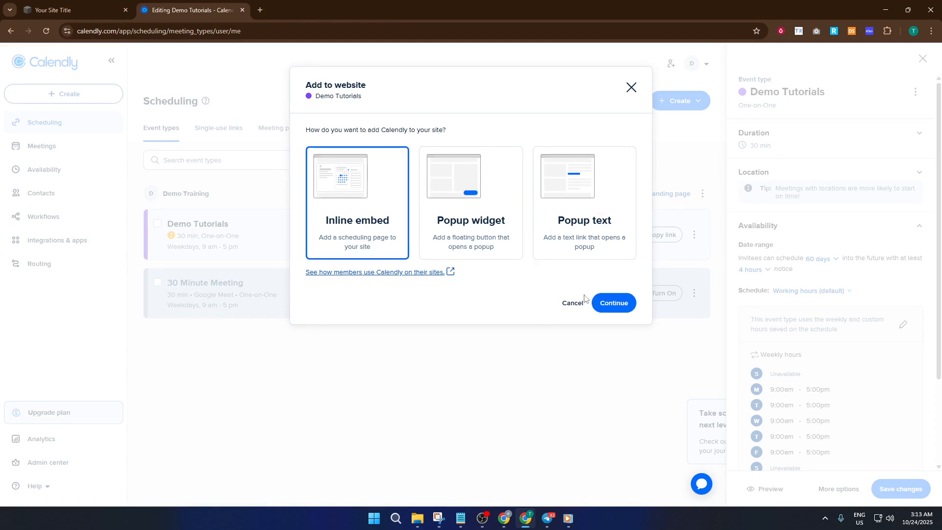
click(613, 304)
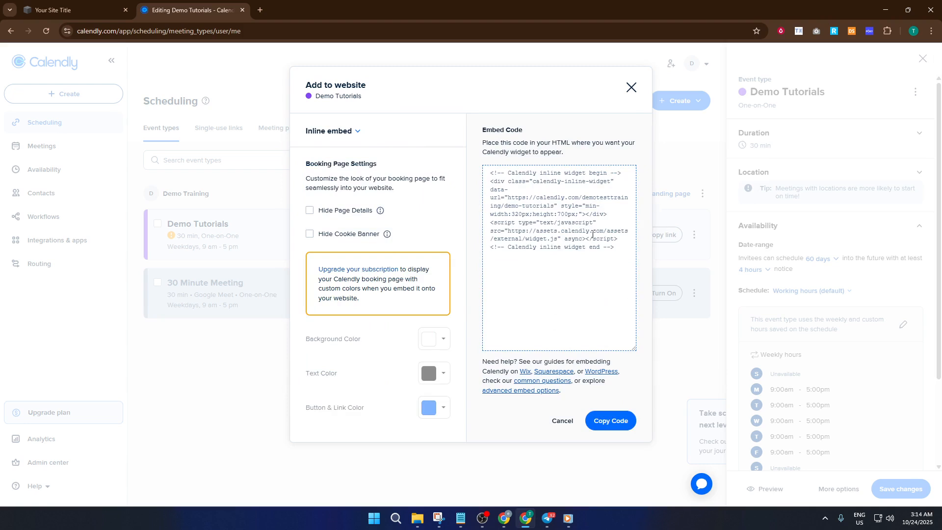
click(592, 235)
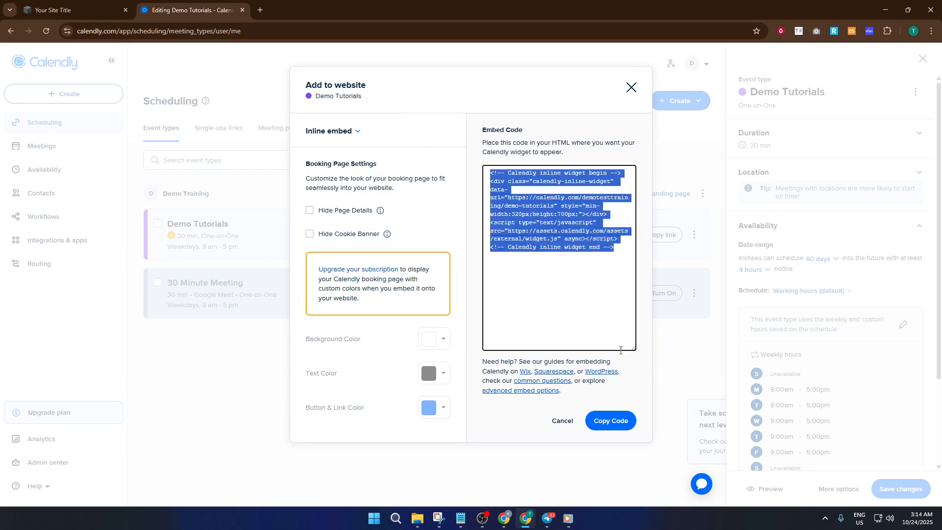
click(611, 420)
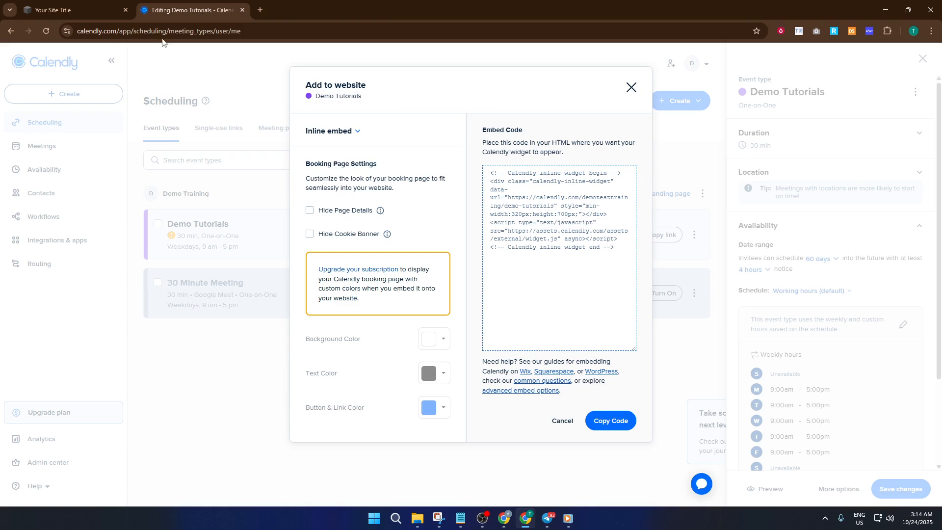
Switch back to Squarespace and replace the code block's placeholder HTML with the copied Calendly inline widget code
click(112, 7)
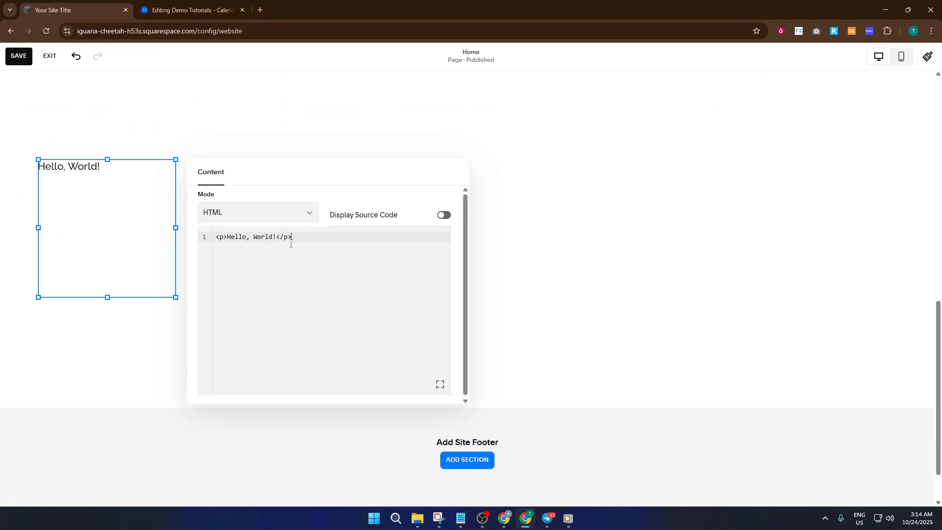
key(ctrl+a)
key(ctrl+v)
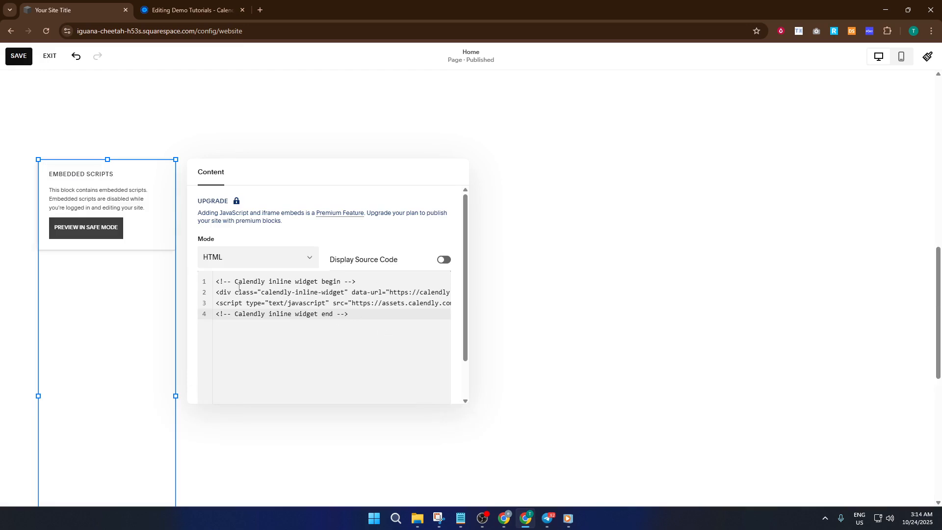
click(496, 333)
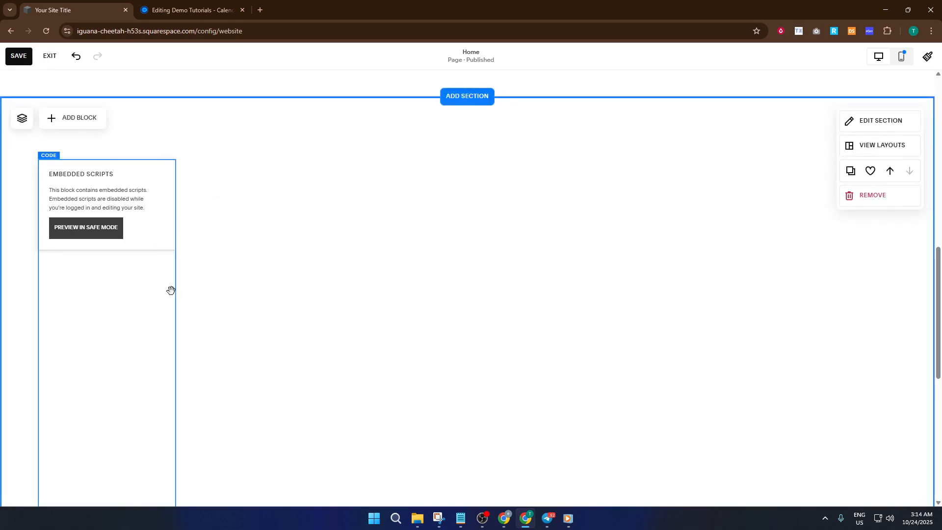
Widen the code block so it spans the full content width of the section
drag(170, 291, 136, 260)
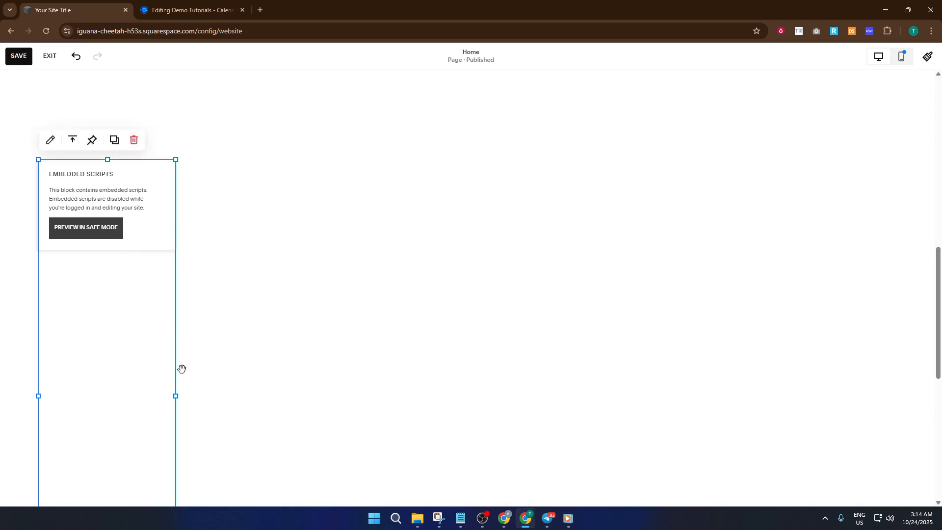
click(178, 396)
click(124, 322)
drag(174, 397, 904, 385)
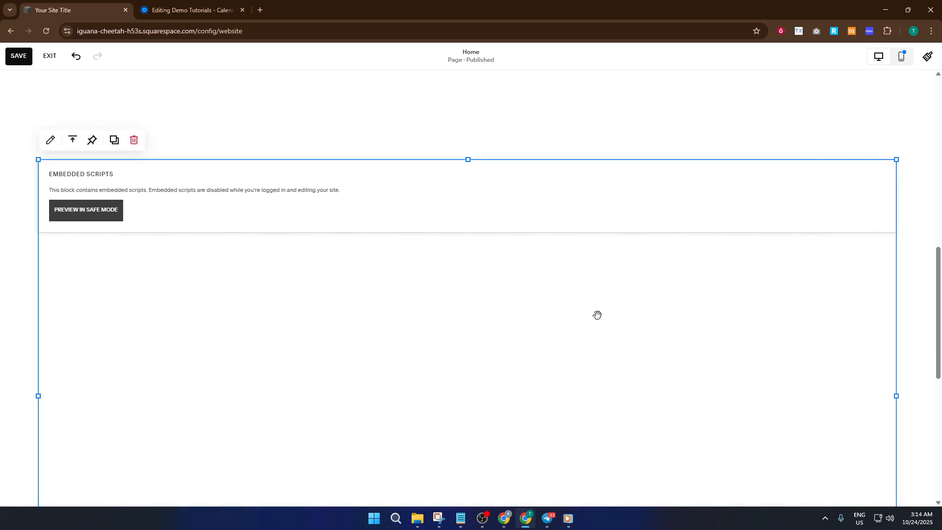
Save the page changes and preview the code block's embedded scripts in safe mode
scroll(485, 312, down, 1)
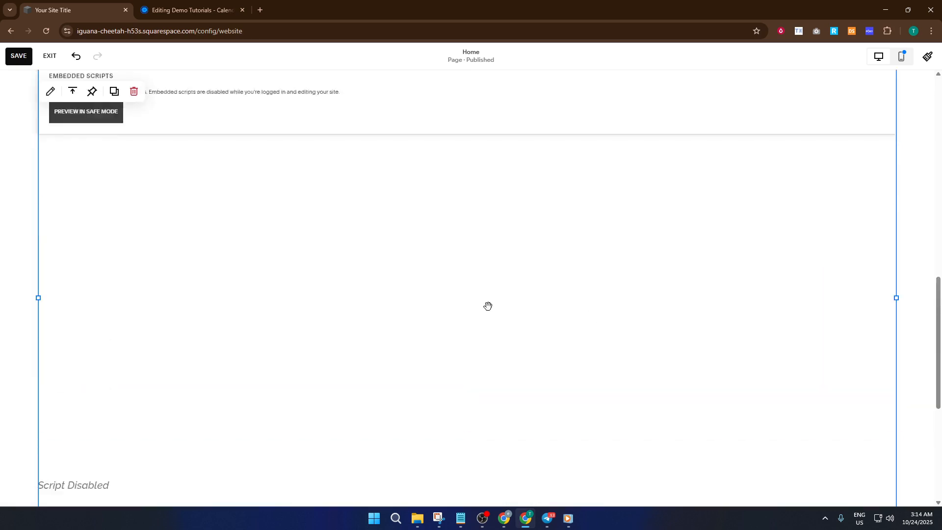
scroll(486, 307, up, 2)
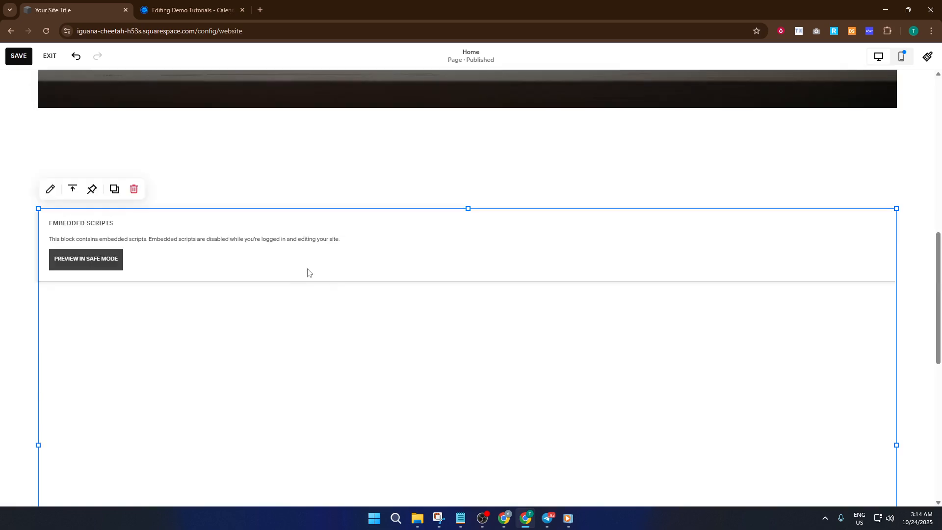
scroll(286, 338, down, 3)
scroll(283, 352, up, 4)
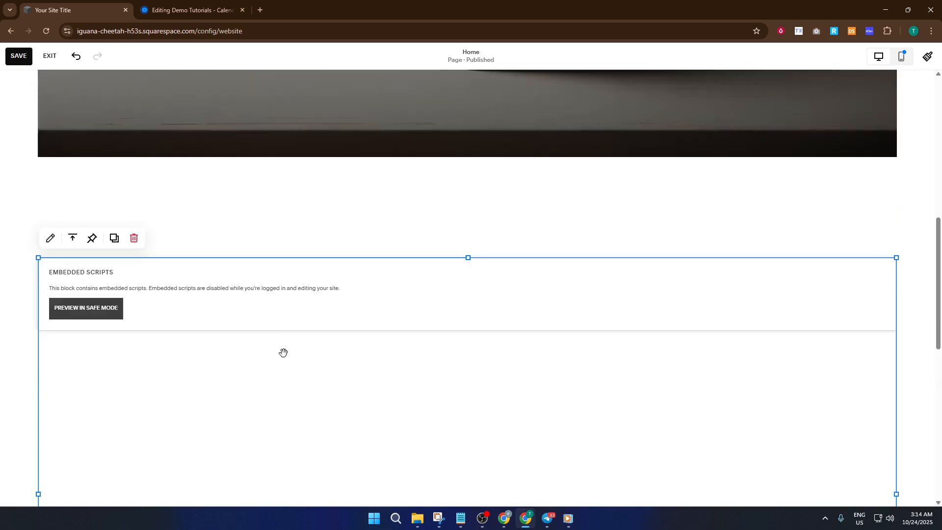
click(19, 56)
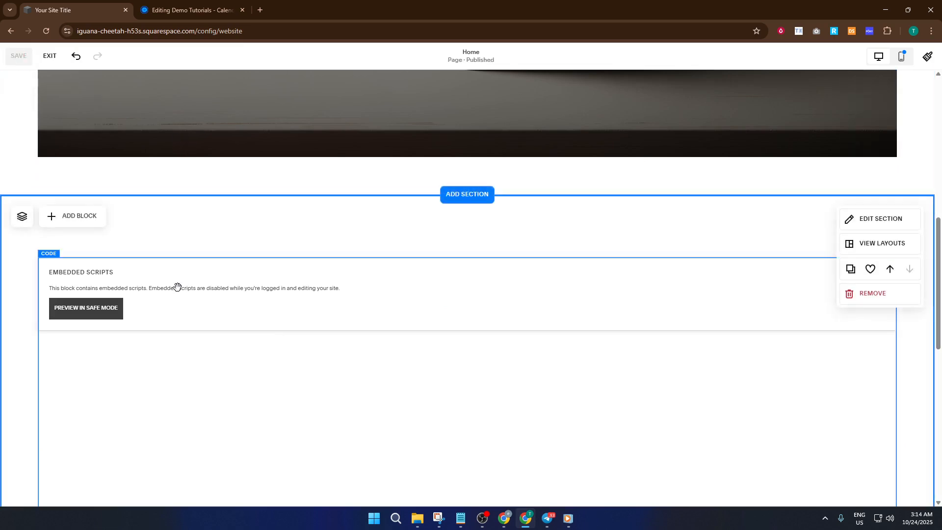
click(105, 311)
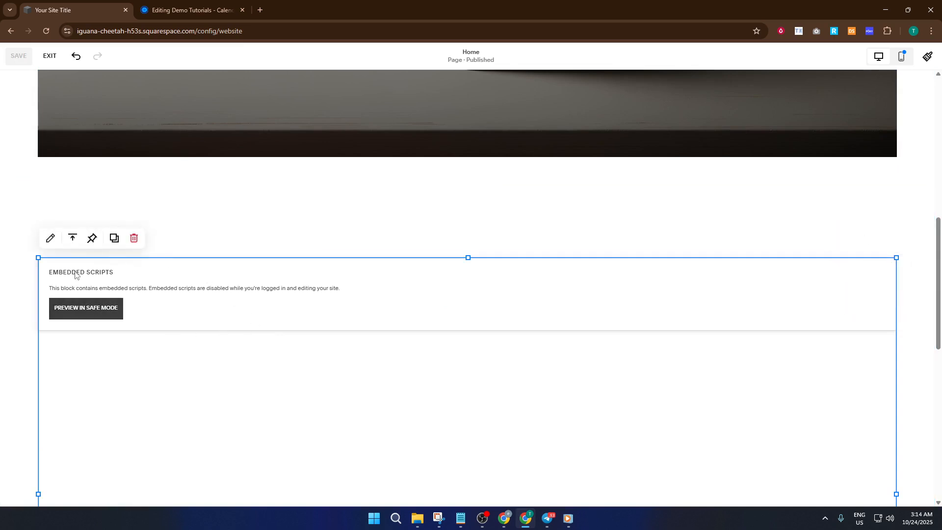
click(63, 307)
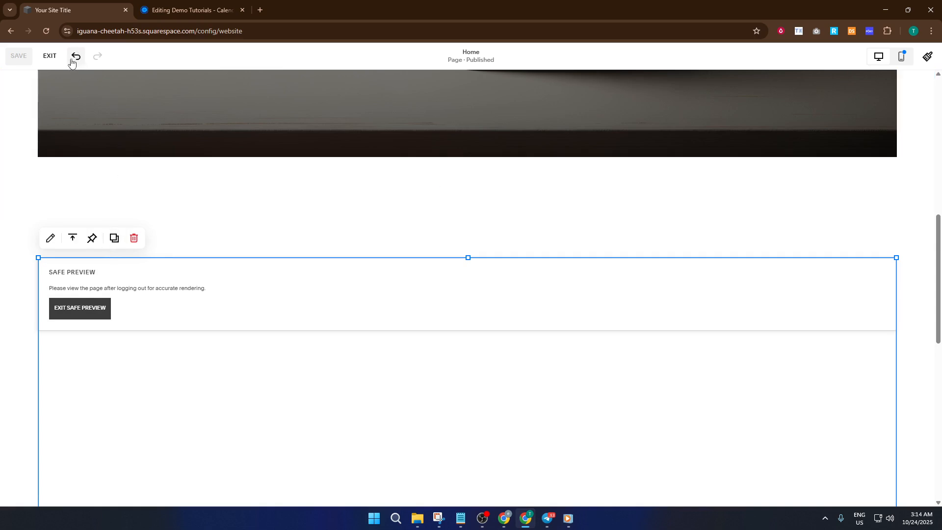
Exit page editing and examine the embedded Calendly booking calendar below the hero image on the Home page
click(53, 60)
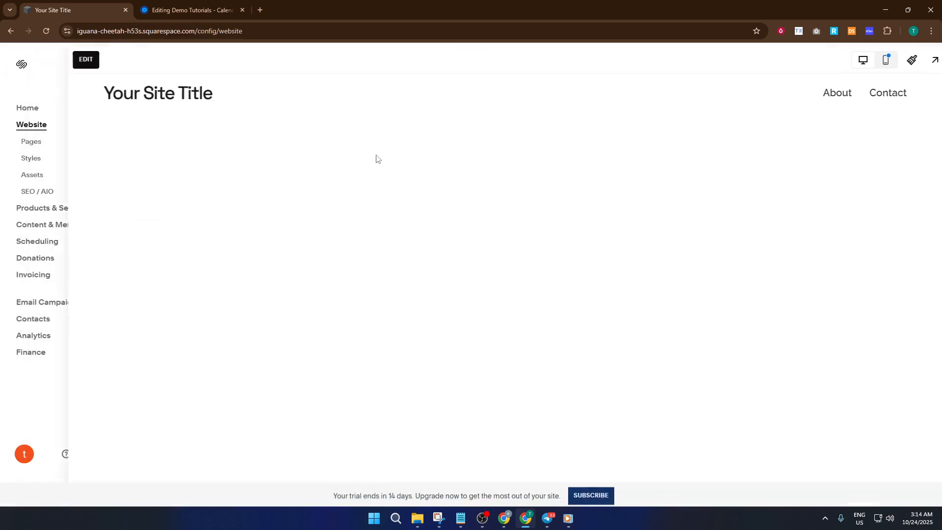
scroll(478, 300, down, 7)
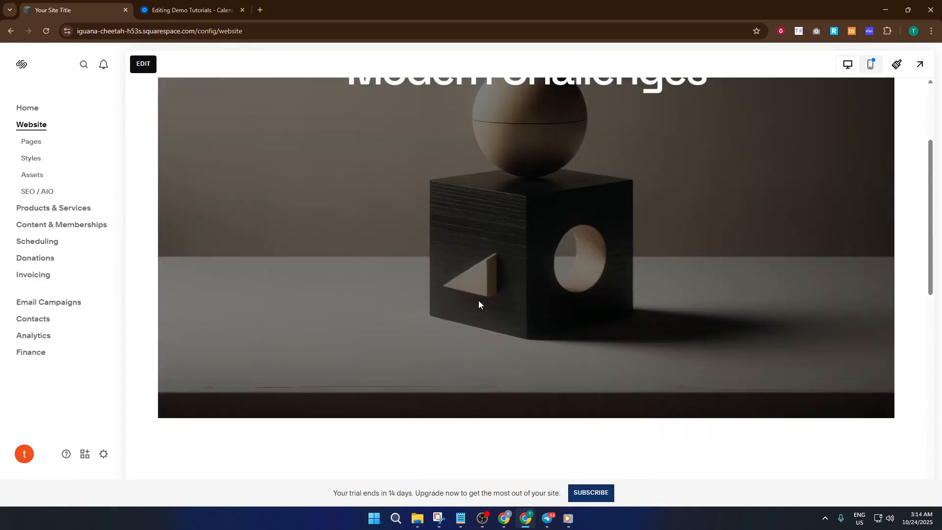
scroll(480, 305, down, 1)
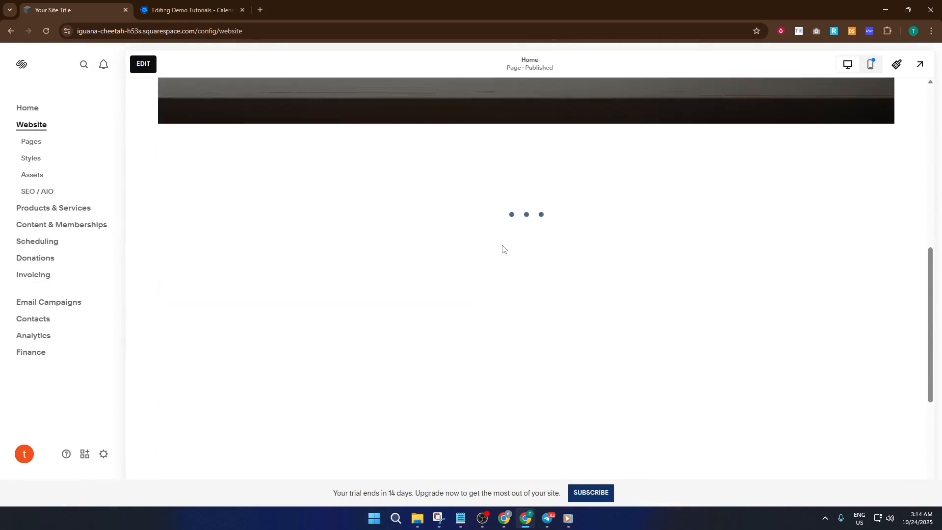
scroll(498, 248, down, 2)
scroll(499, 249, up, 2)
scroll(613, 245, down, 1)
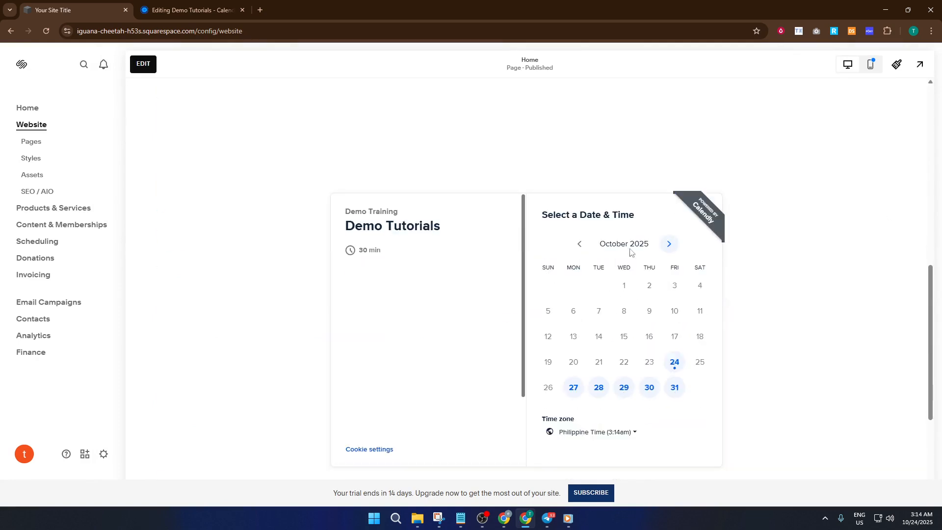